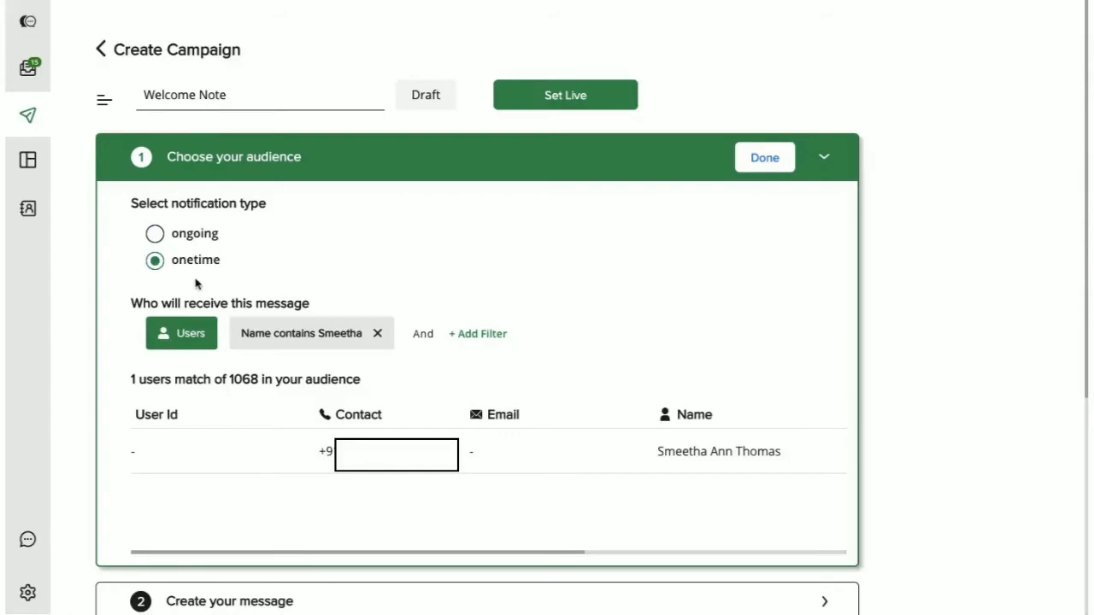
- Scroll past the single matching user in the audience table toward the message step
scroll(333, 361, "down", 3)
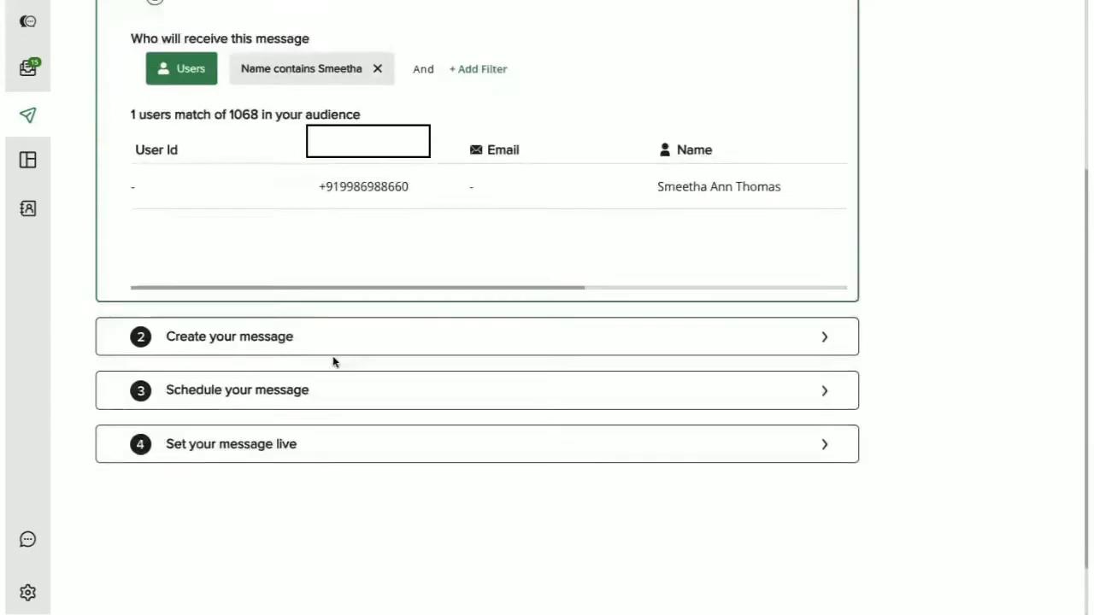
- Load the English welcome_note template as the campaign message
left_click(316, 296)
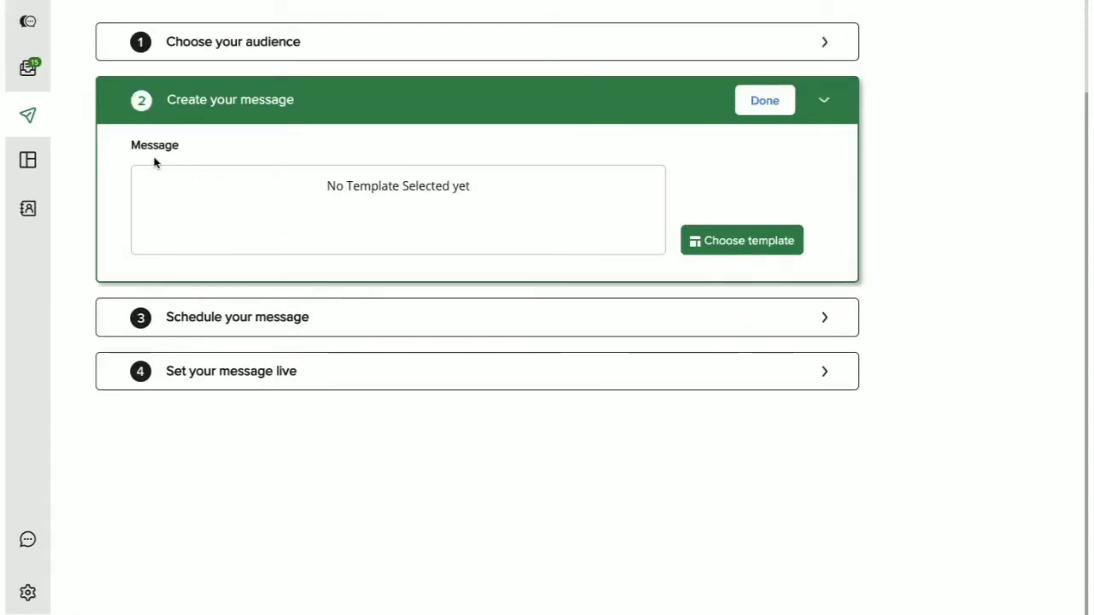
left_click(727, 247)
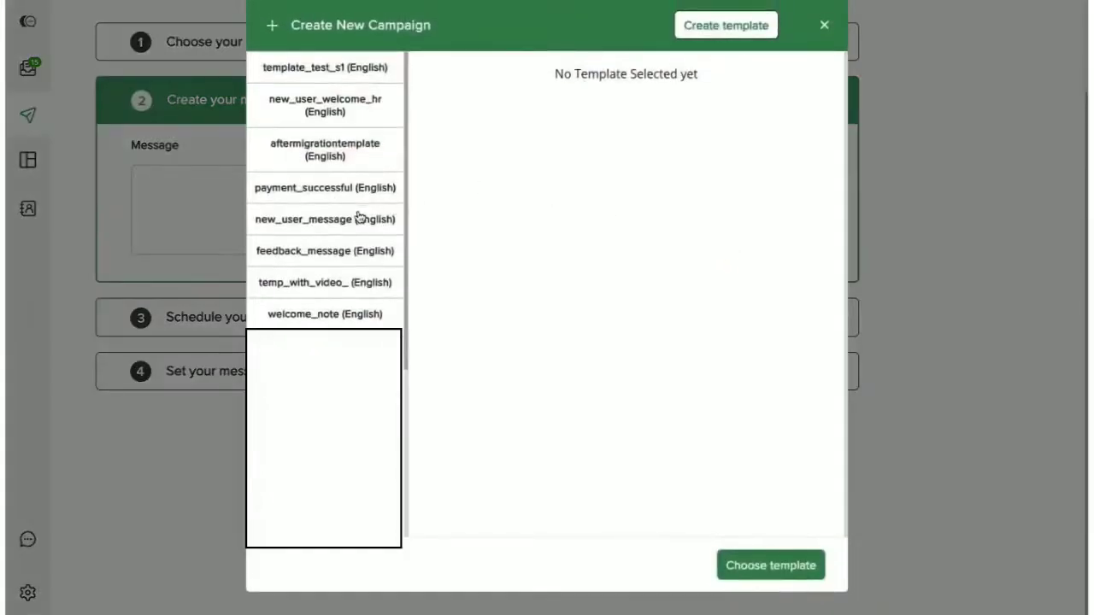
left_click(345, 312)
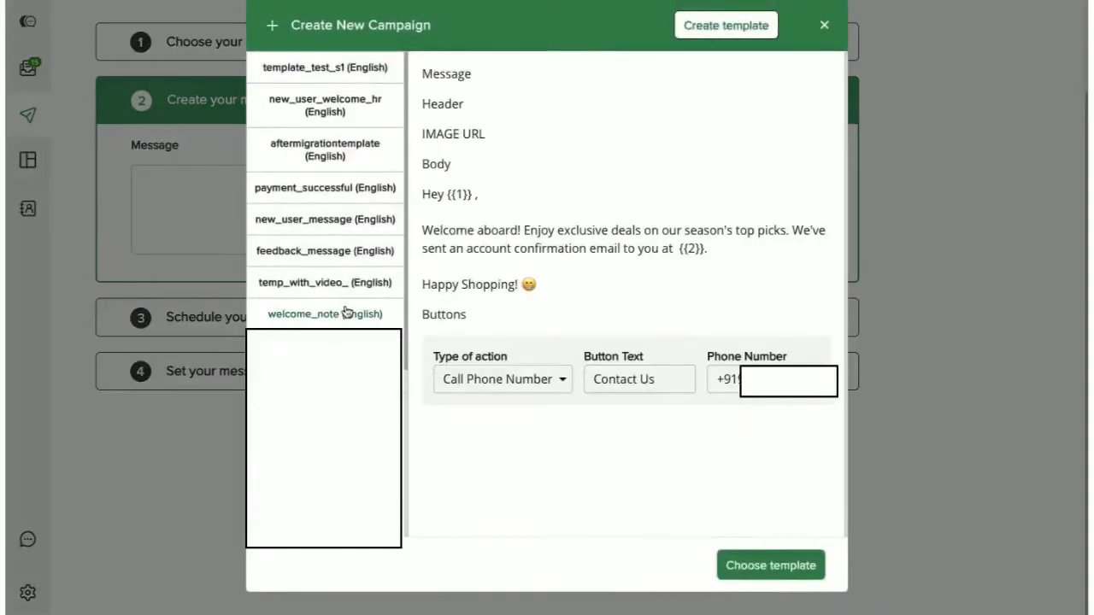
left_click(814, 564)
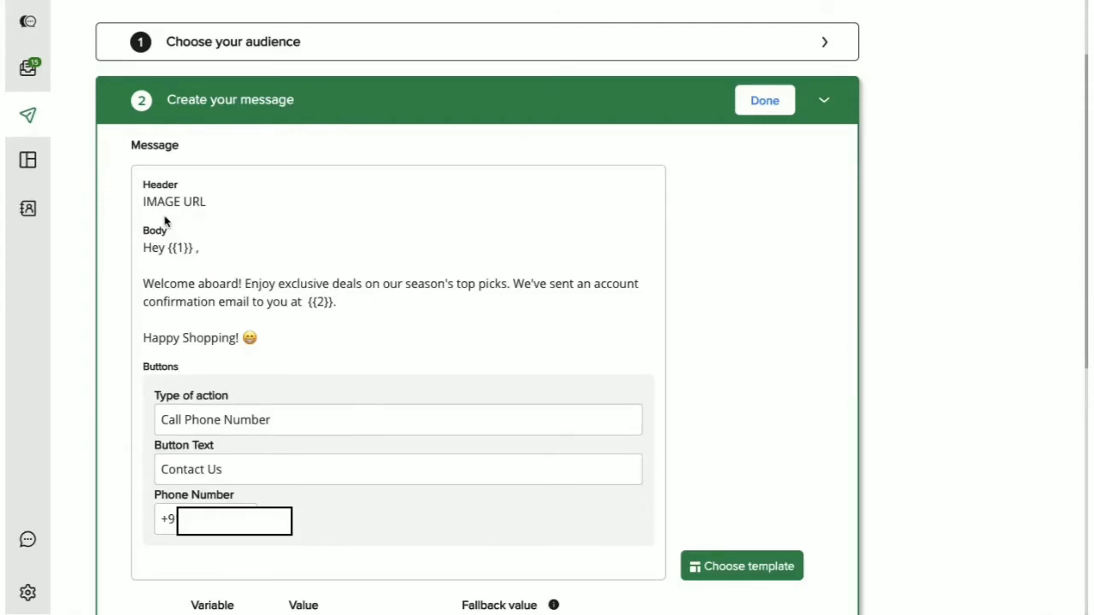
- Set the header media_url variable to Use Fallback value and focus its fallback field
scroll(188, 218, "down", 1)
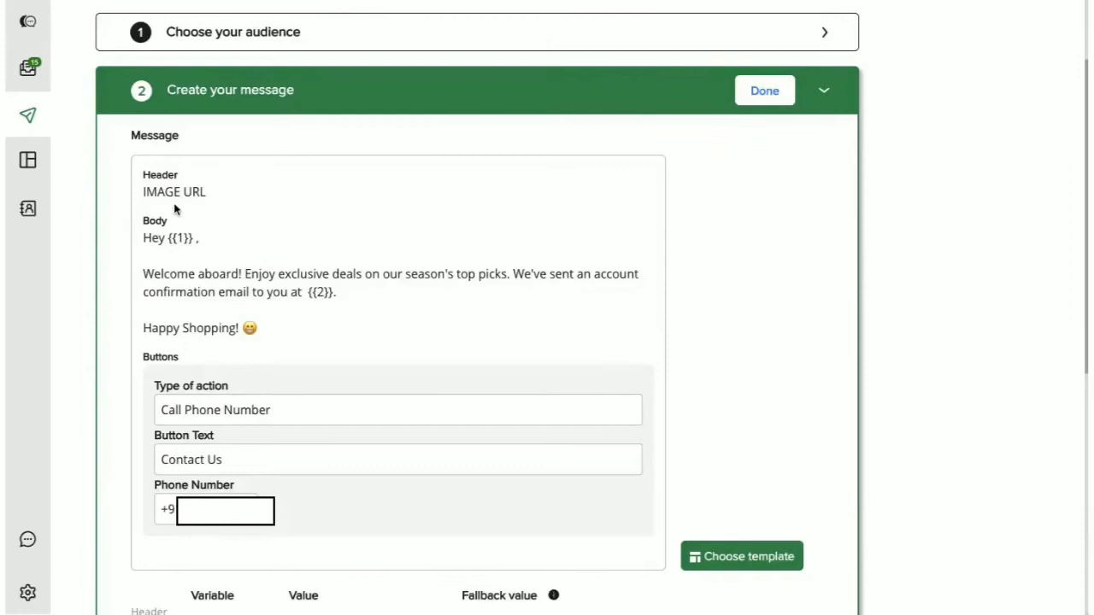
scroll(175, 209, "down", 1)
scroll(174, 210, "down", 3)
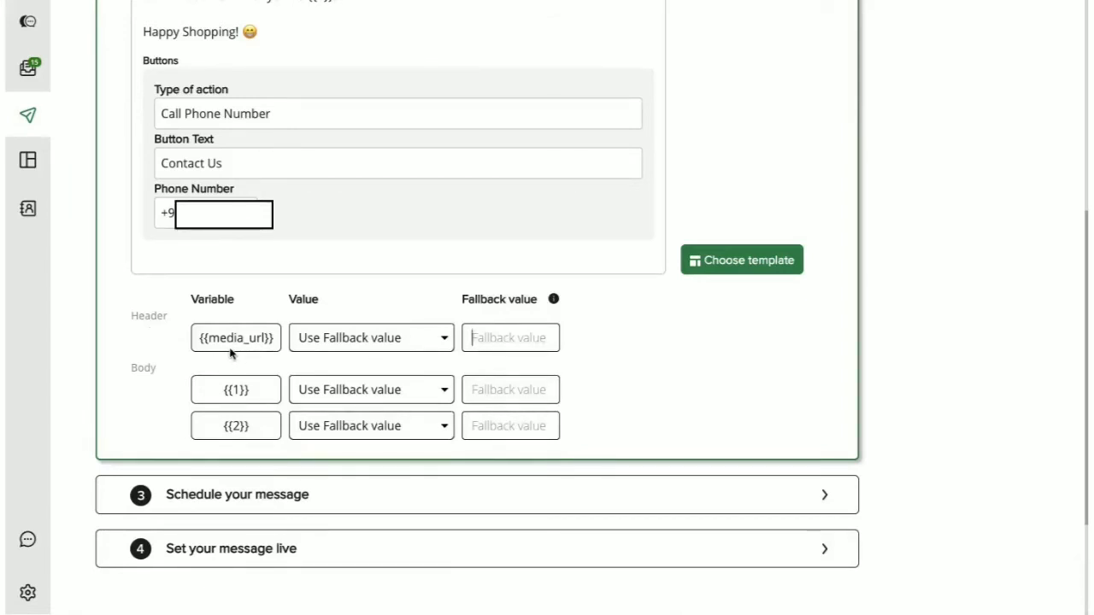
left_click(341, 348)
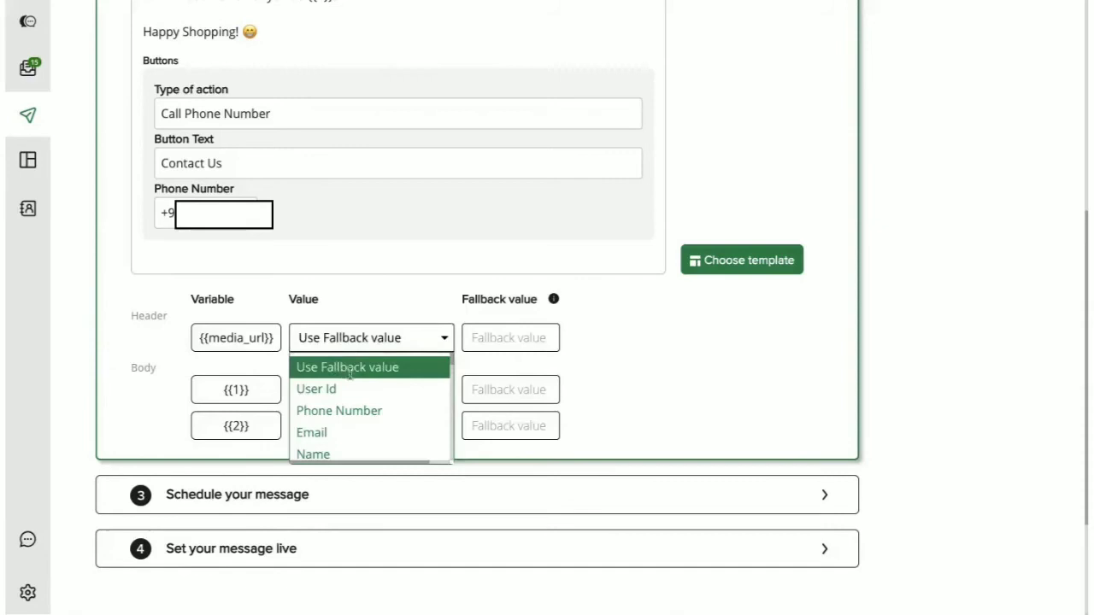
left_click(350, 373)
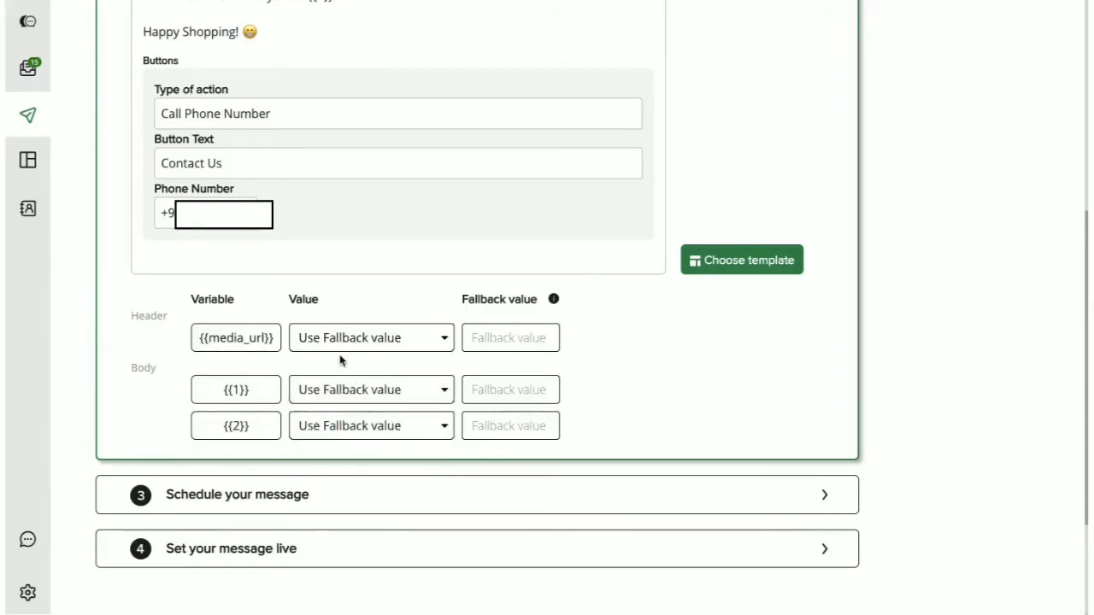
left_click(484, 344)
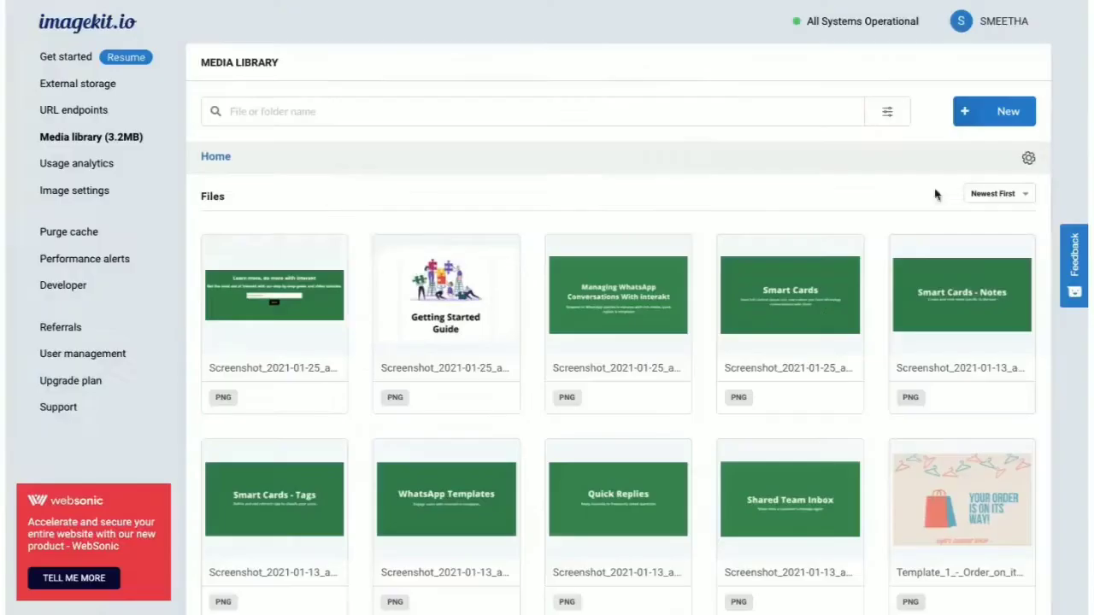
- Upload Welcome Message Media.png from the device to imagekit.io and copy its link
left_click(966, 119)
left_click(976, 171)
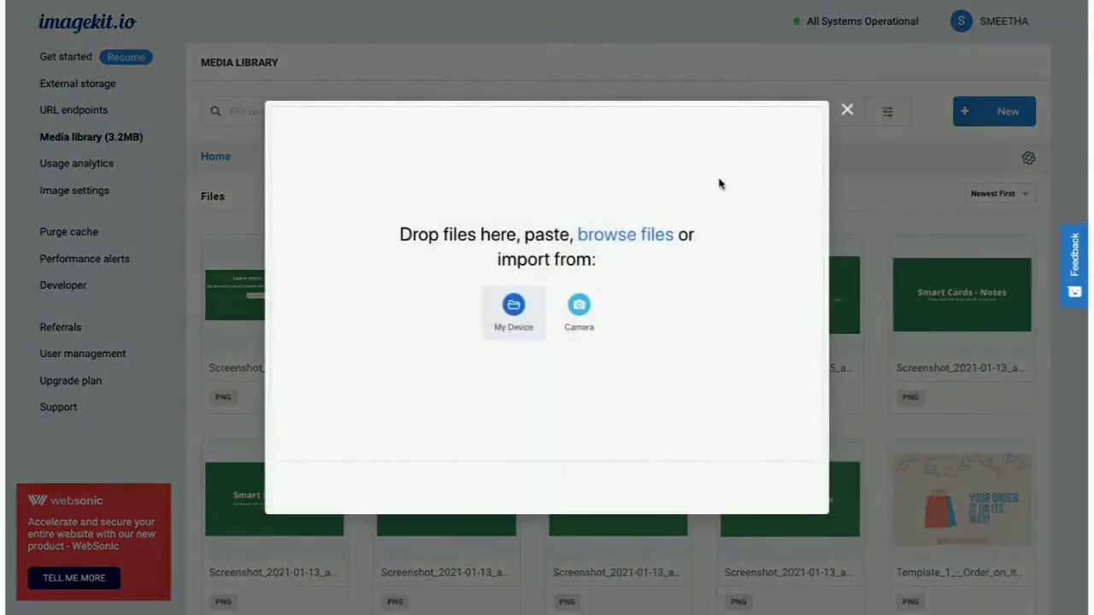
left_click(514, 309)
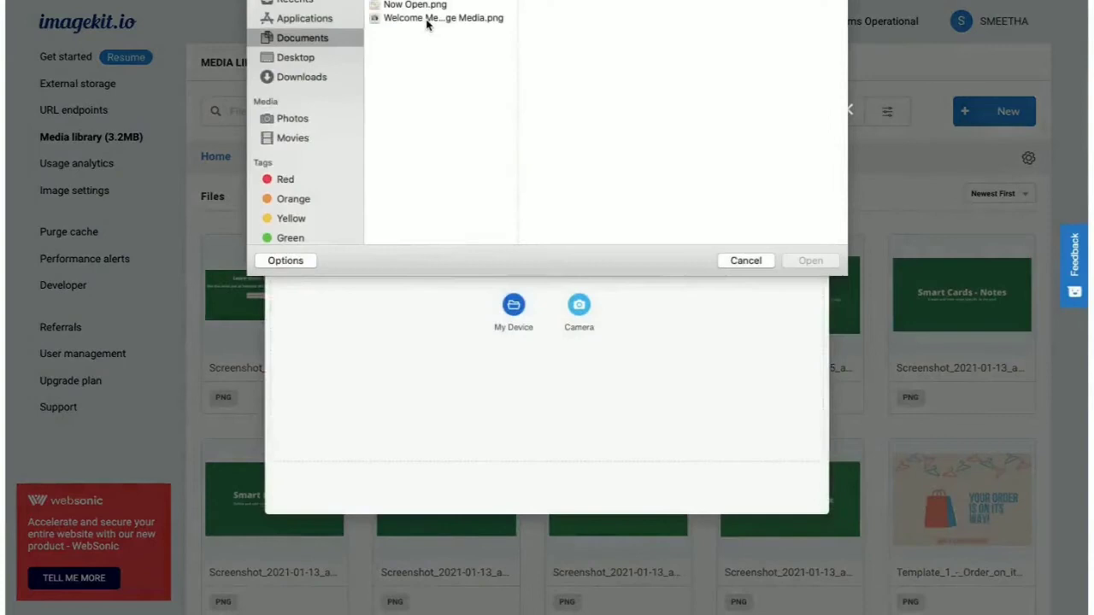
left_click(428, 19)
left_click(808, 260)
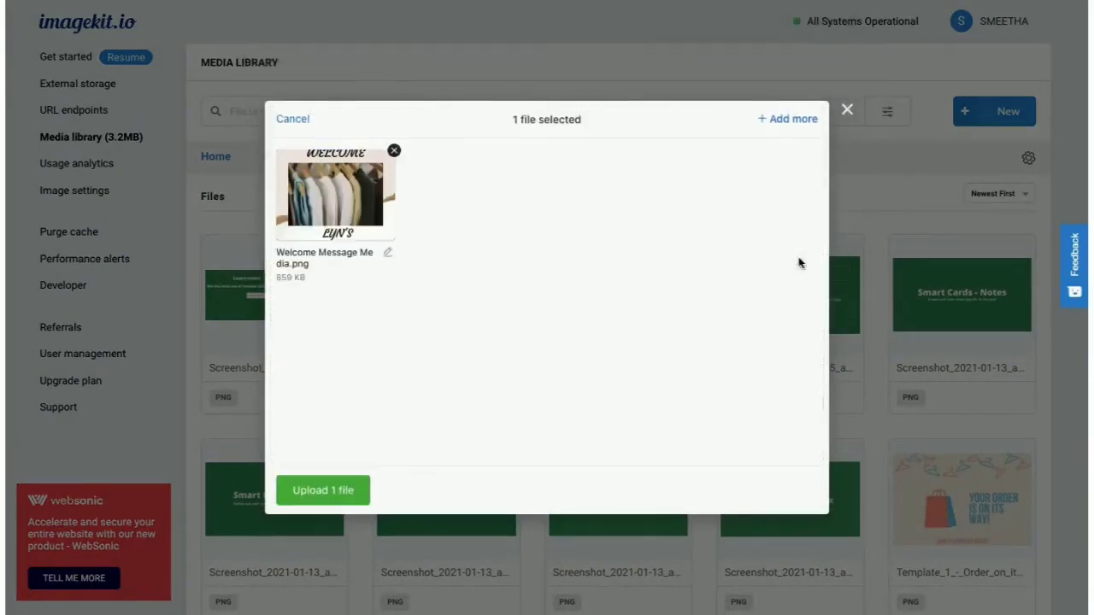
left_click(334, 492)
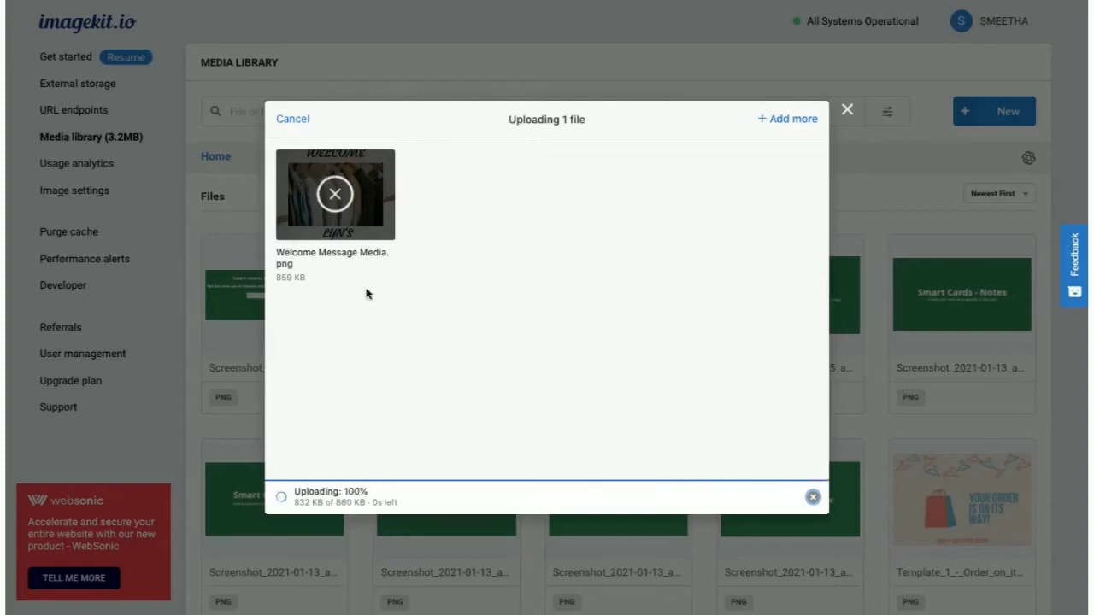
left_click(389, 256)
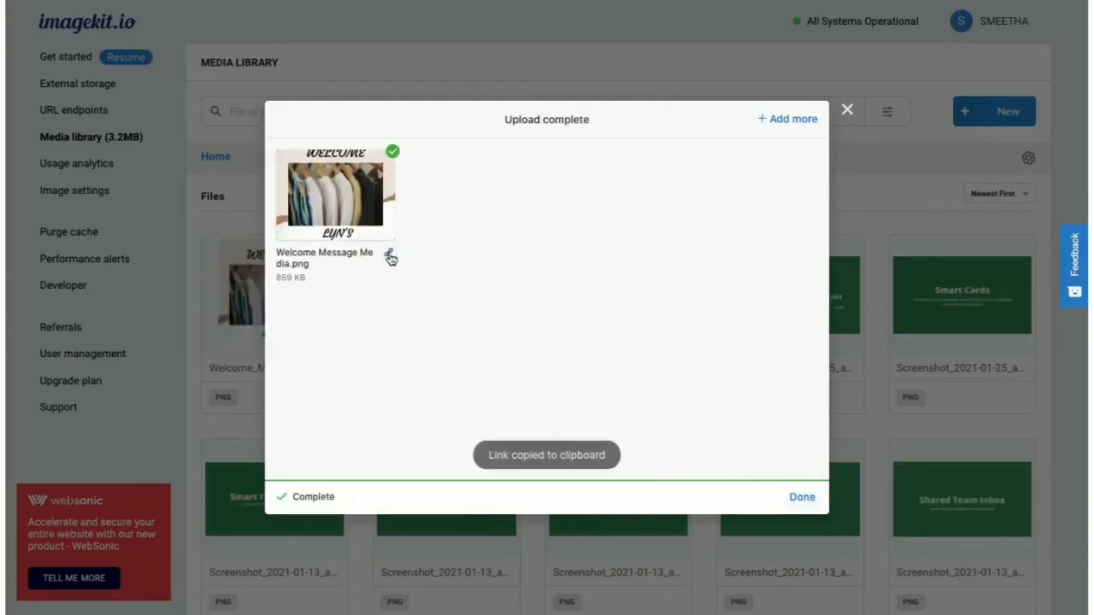
left_click(803, 498)
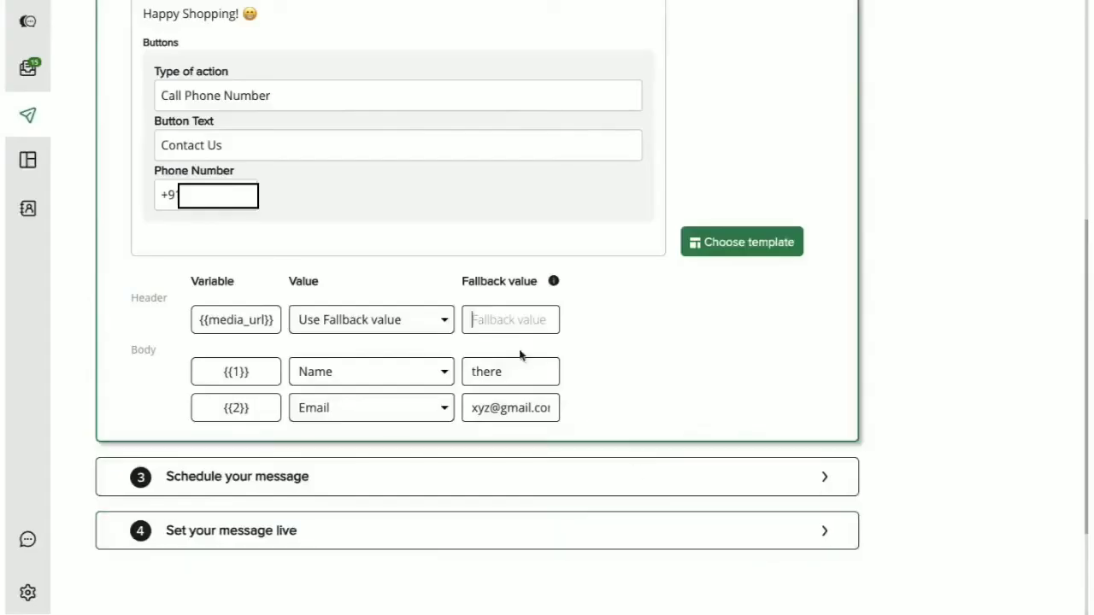
- Paste the copied imagekit.io image URL as the header image's fallback value
left_click(477, 319)
key("ctrl+v")
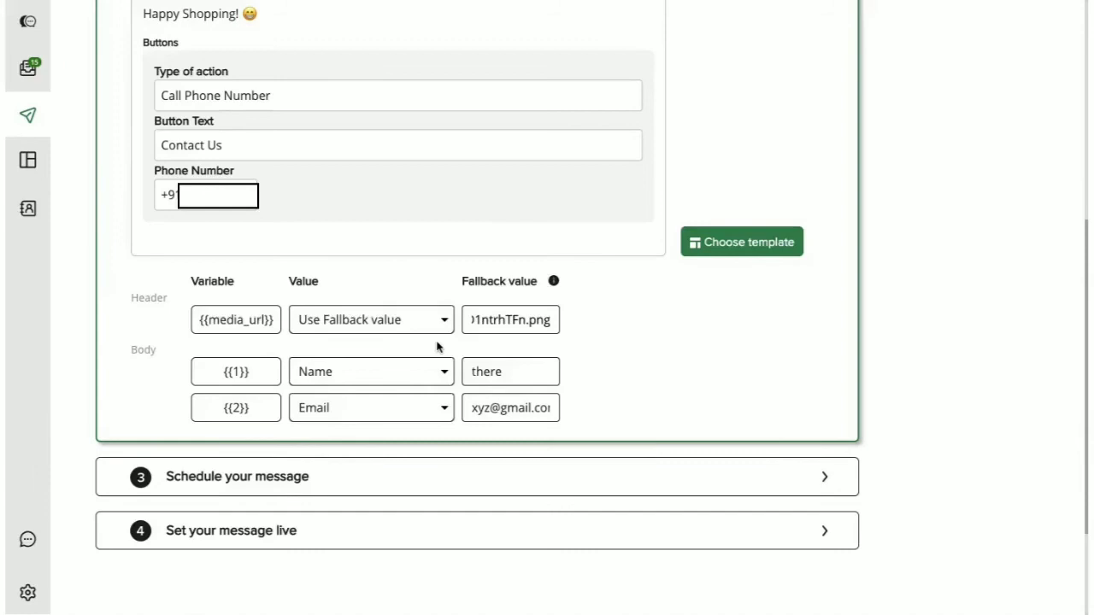
double_click(492, 319)
left_click(492, 346)
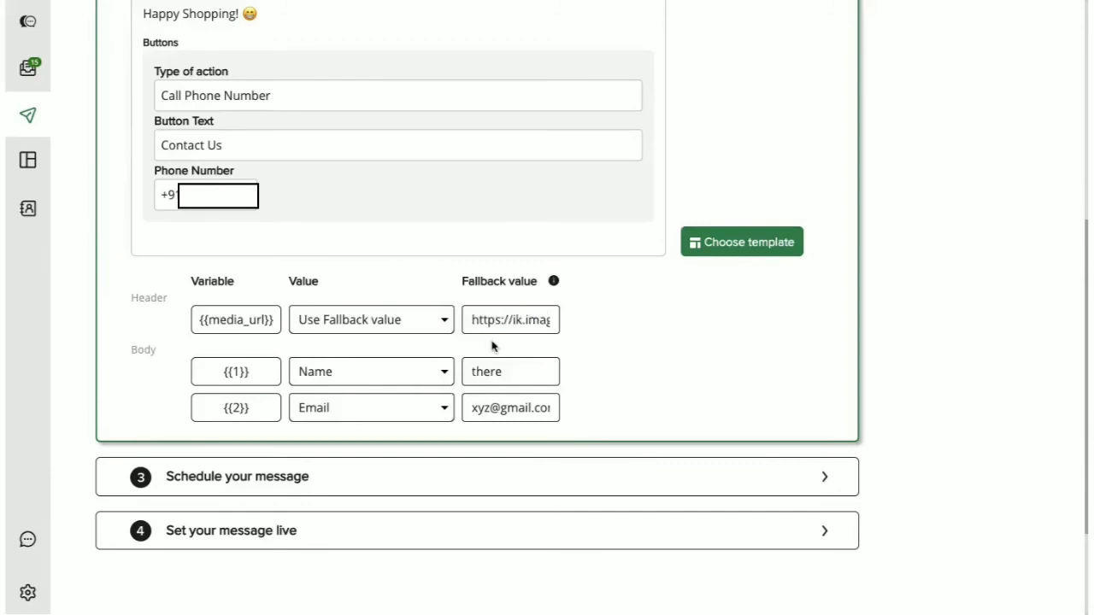
- Confirm the message and keep the schedule set to send immediately
scroll(492, 346, "up", 3)
scroll(493, 346, "up", 2)
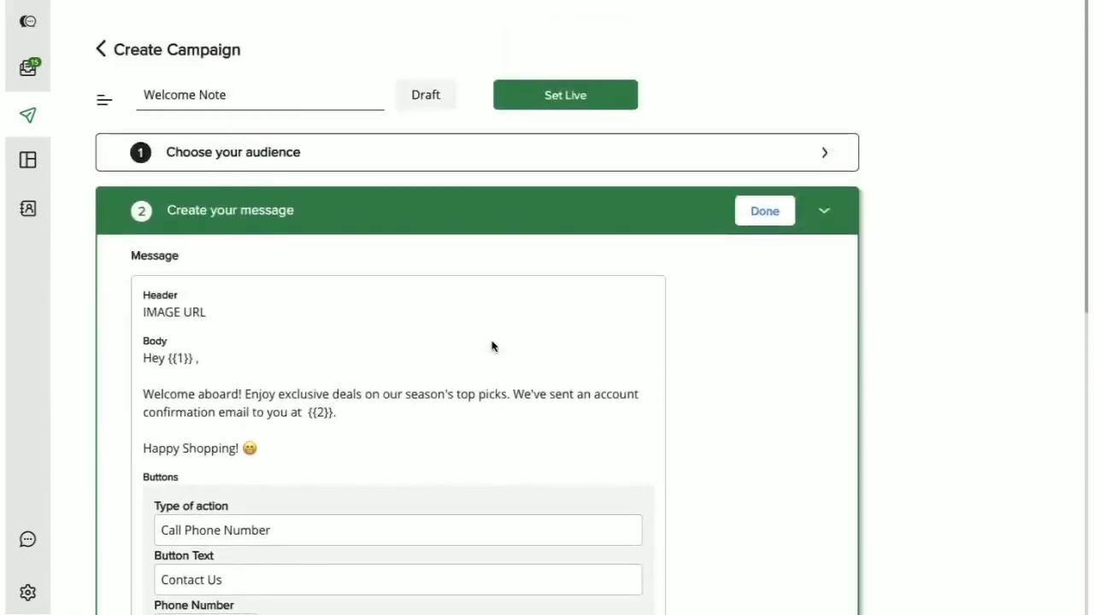
left_click(749, 218)
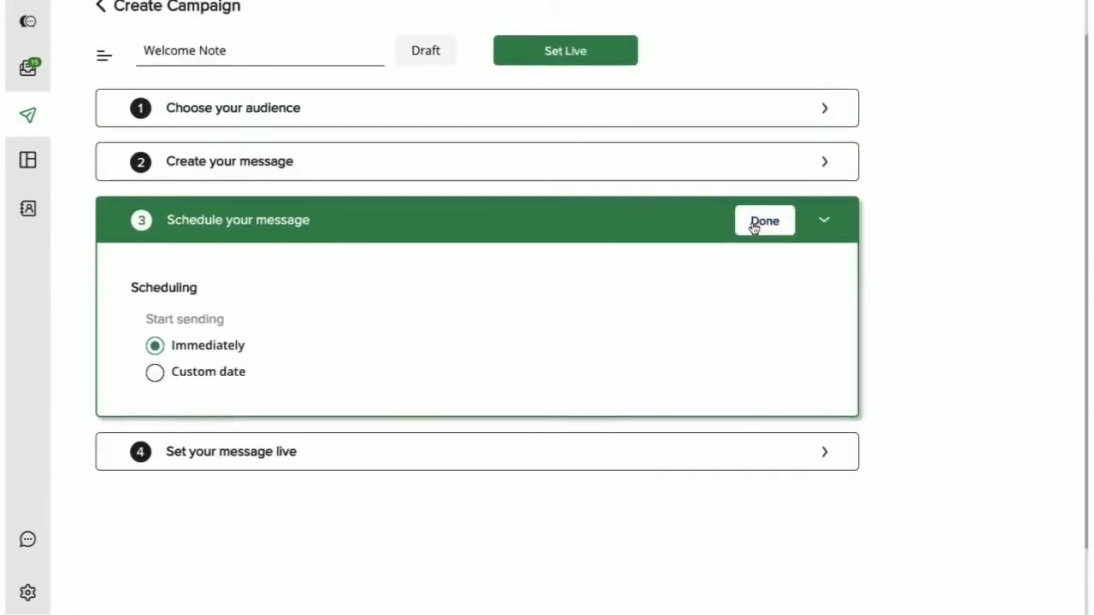
left_click(753, 223)
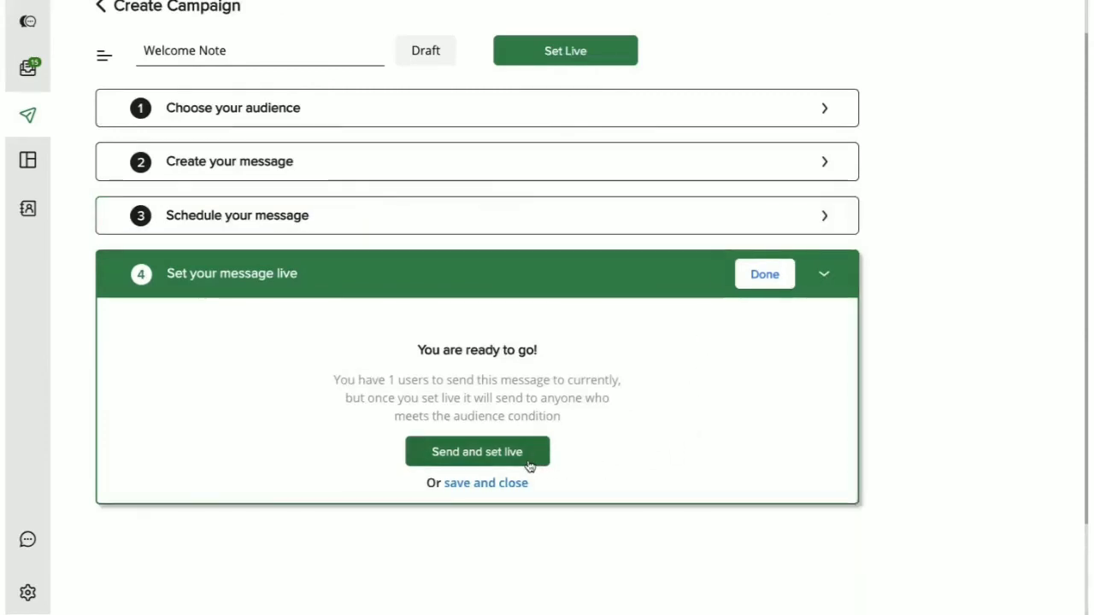